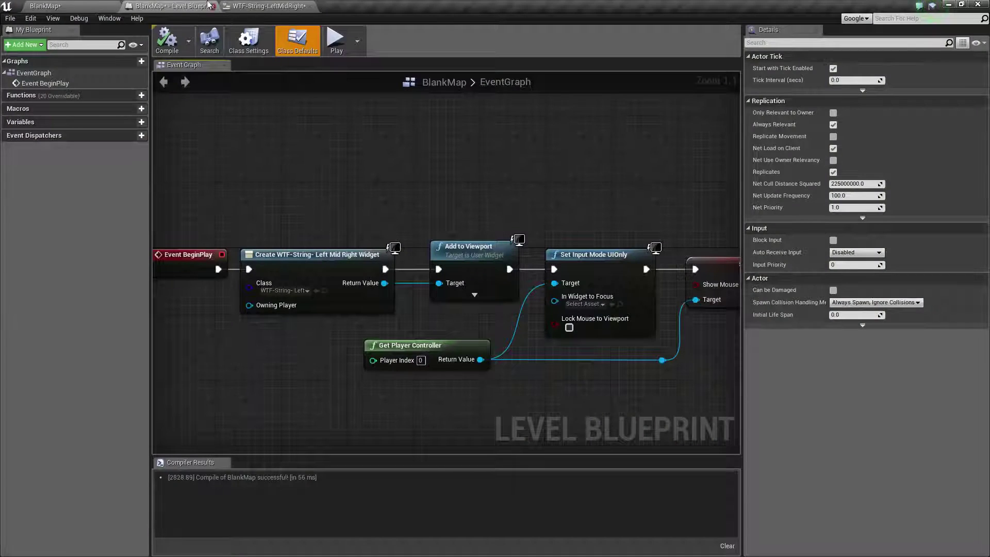
Switch to the WTF-String-LeftMidRight widget blueprint and pan its event graph to Event Construct
left_click(271, 5)
right_click_drag(338, 281, 552, 292)
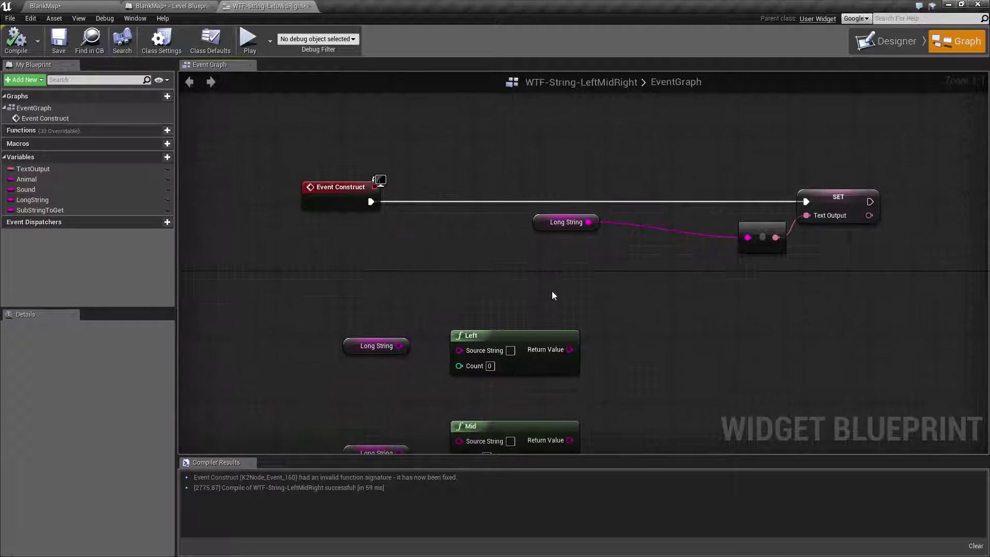
left_click(249, 39)
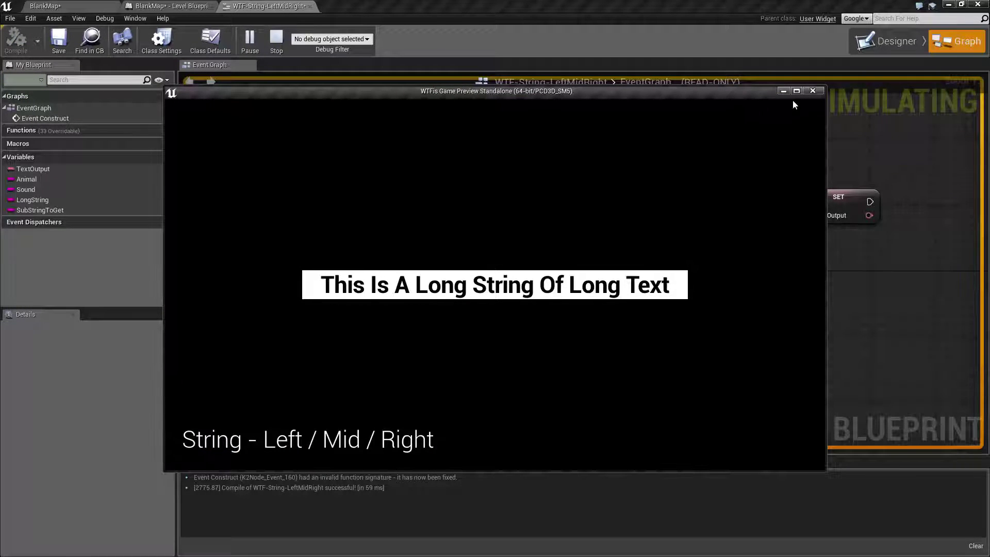
left_click(810, 91)
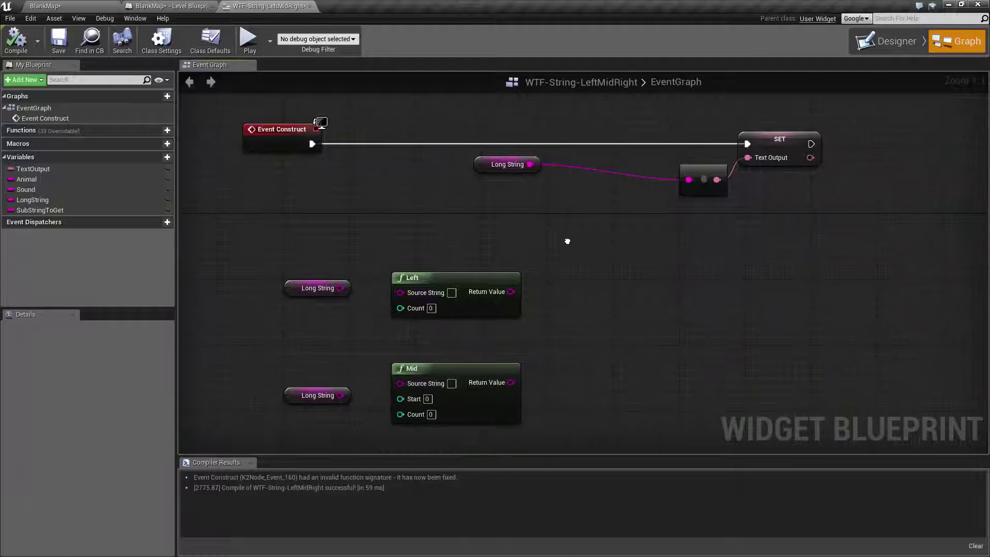
Wire Long String into Left's Source String and Left's Return Value to Text Output, then run a preview
mouse_move(568, 288)
right_mouse_down()
mouse_move(590, 251)
mouse_move(609, 254)
right_mouse_up()
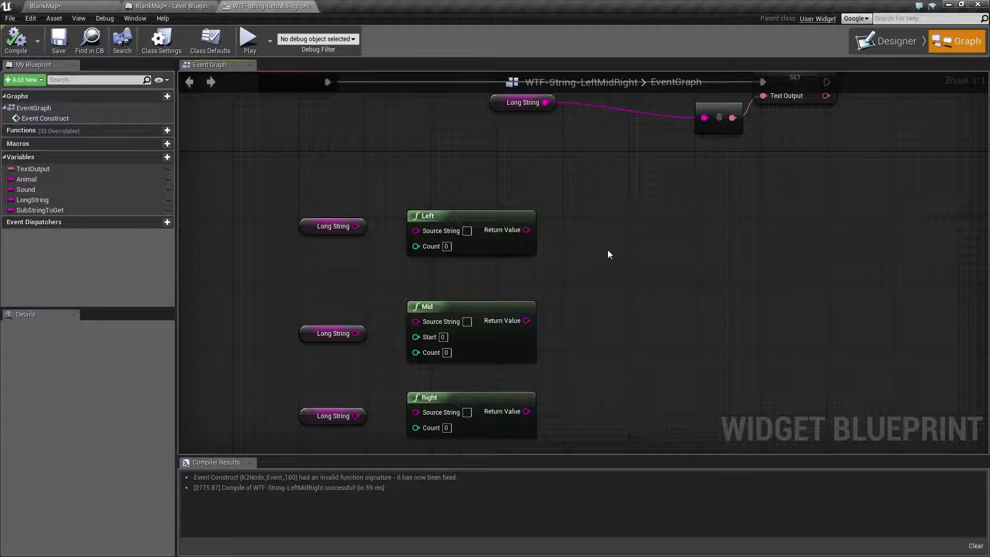
right_click_drag(608, 246, 533, 323)
left_click_drag(283, 303, 341, 307)
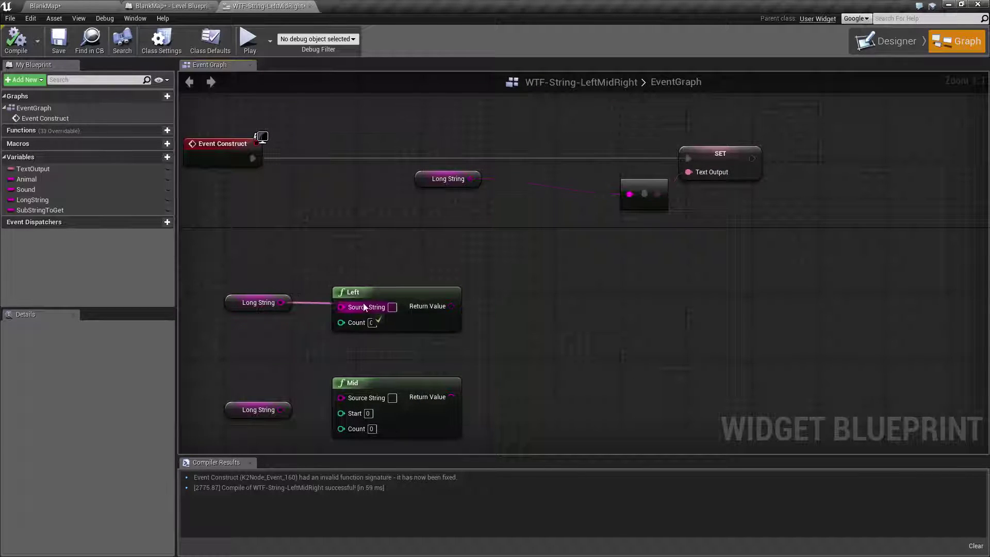
left_click_drag(442, 306, 630, 196)
left_click(257, 31)
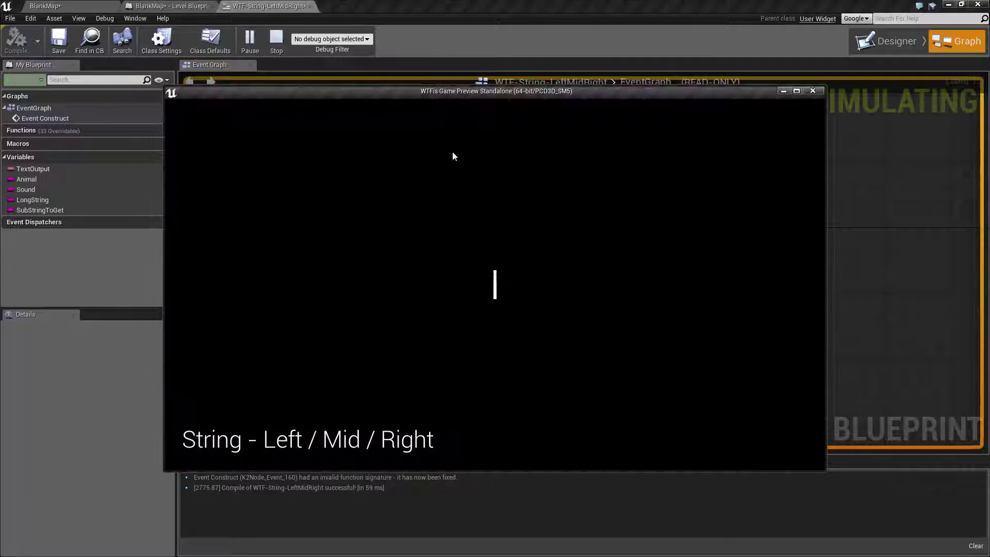
Set Left's Count to 13 and preview the resulting "This Is A" output
left_click(812, 91)
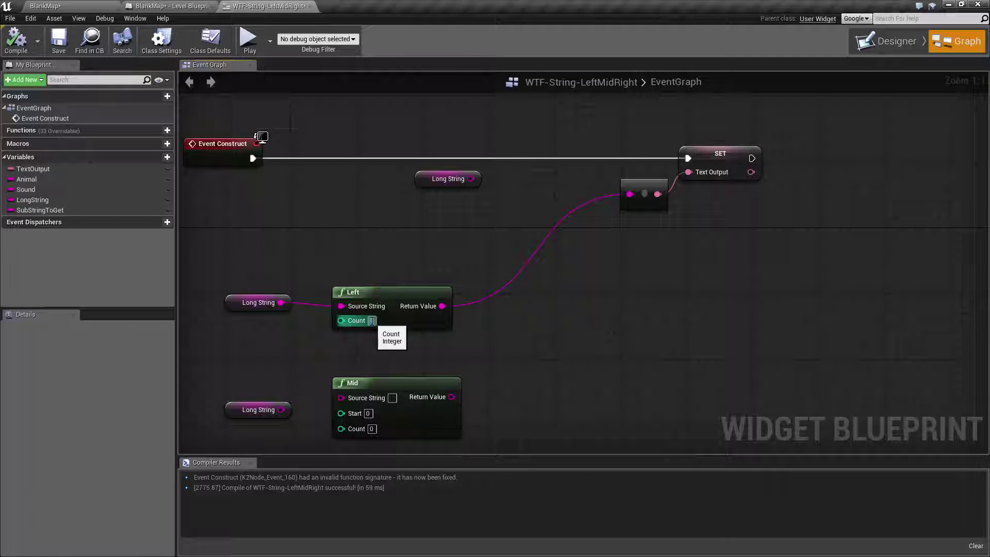
type("13")
left_click(248, 38)
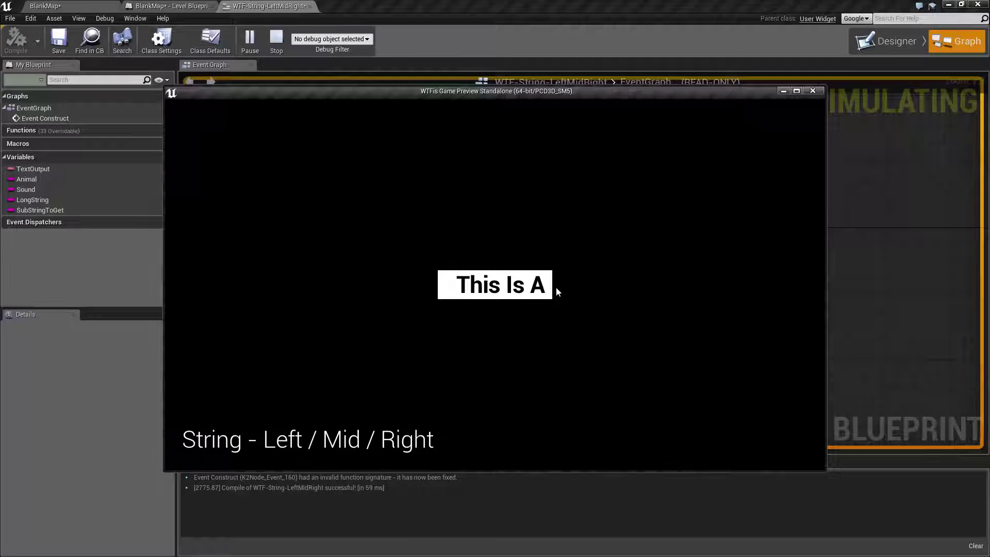
left_click(813, 91)
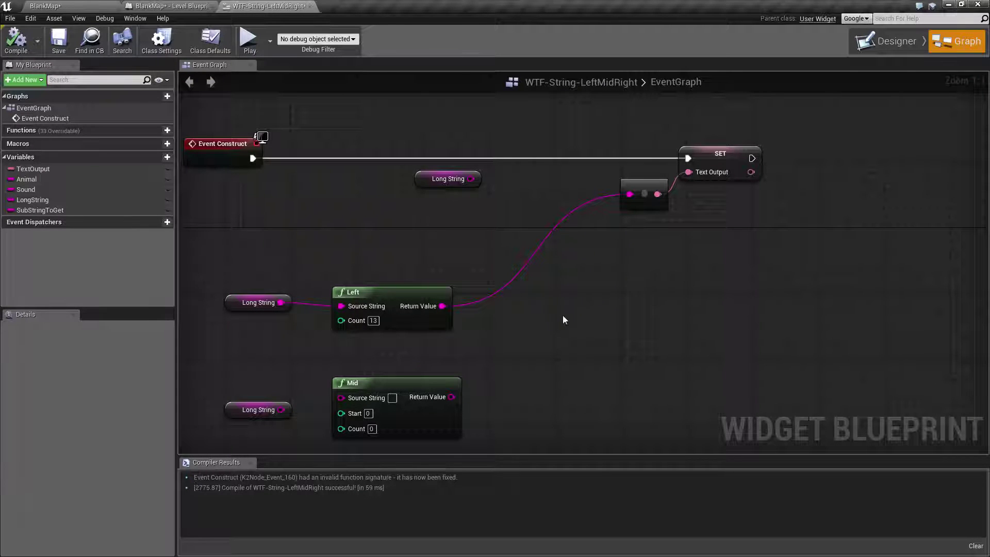
Wire Long String into Mid's Source String and Mid's Return Value to the Text Output conversion
right_click_drag(490, 339, 465, 278)
left_click_drag(256, 351, 309, 344)
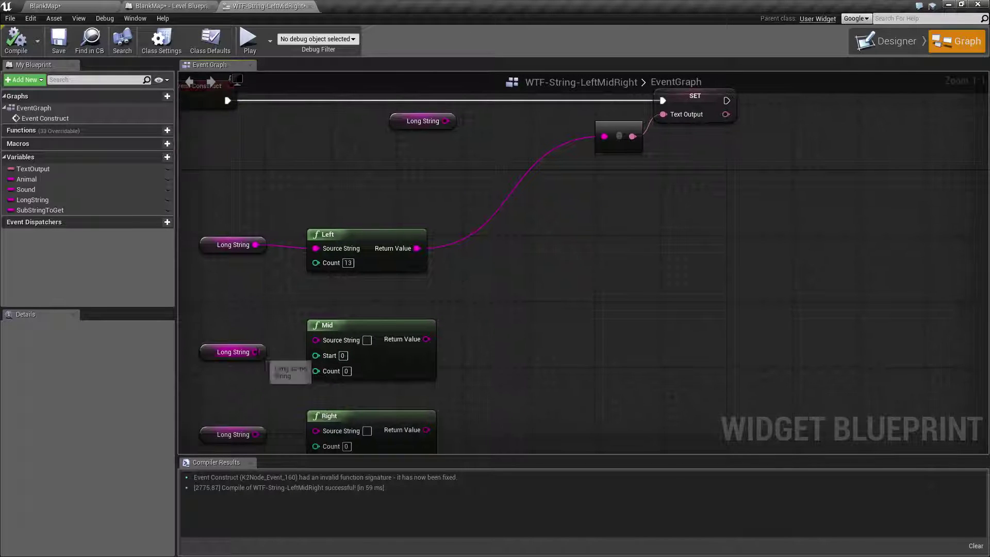
left_click_drag(417, 339, 603, 135)
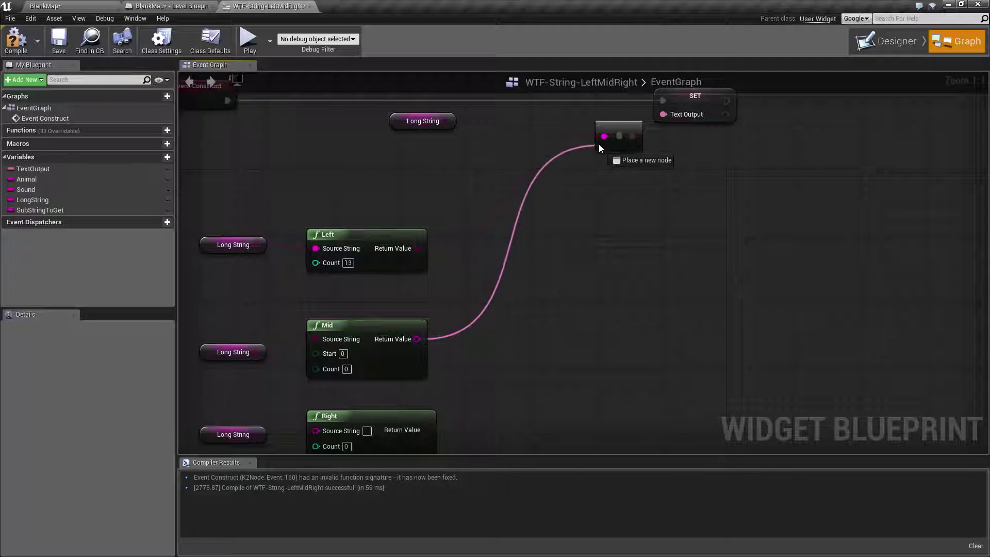
right_click_drag(493, 325, 535, 311)
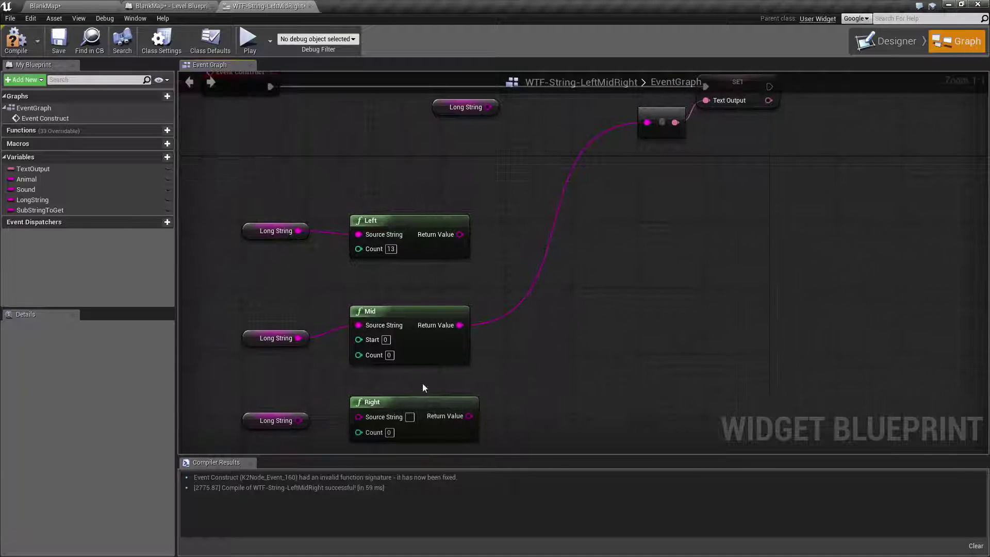
Set Mid's Count to 13 and preview the "This Is A" result
left_click(389, 355)
type("13")
key("Return")
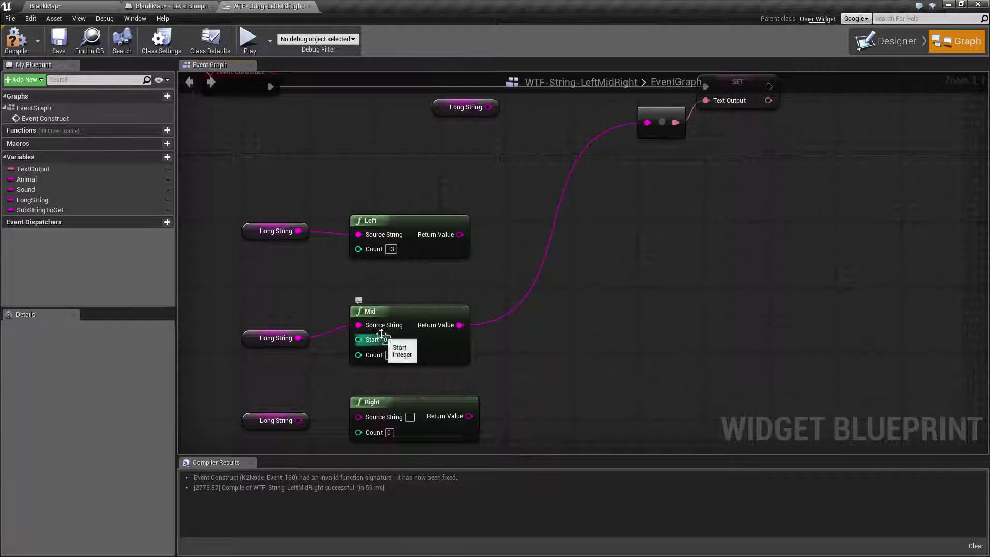
left_click(247, 43)
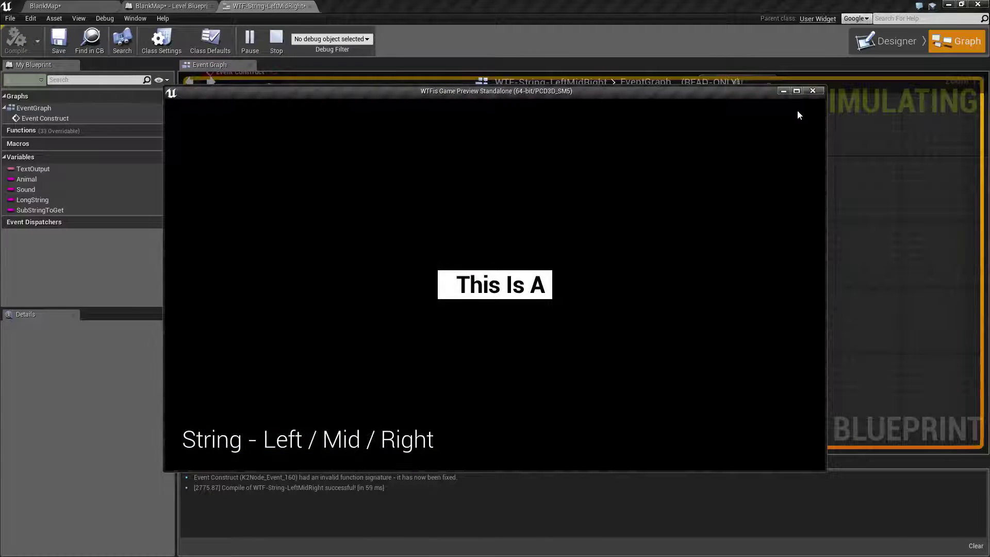
left_click(813, 92)
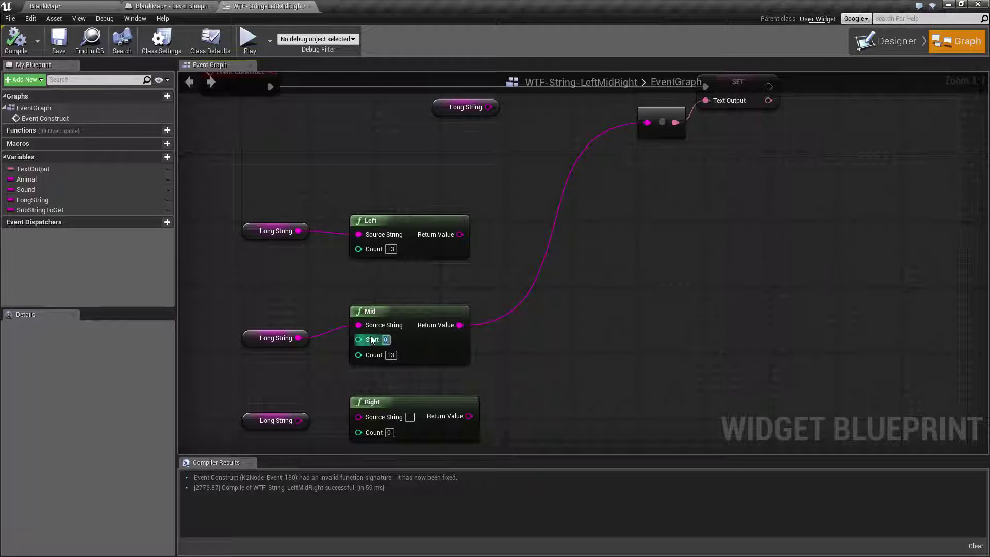
Preview Mid with Start 13 showing "Long String O", then select the middle Long String node
left_click(248, 39)
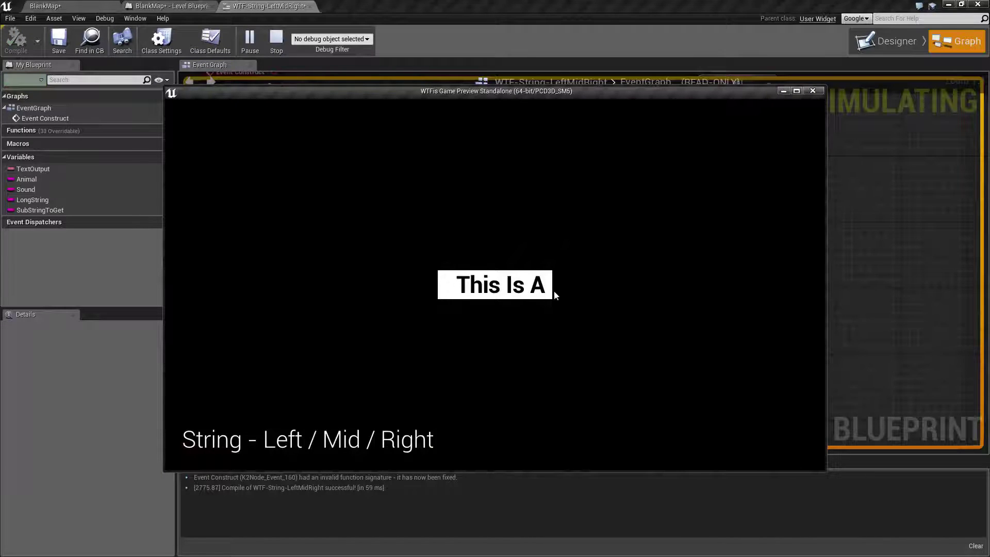
left_click(813, 91)
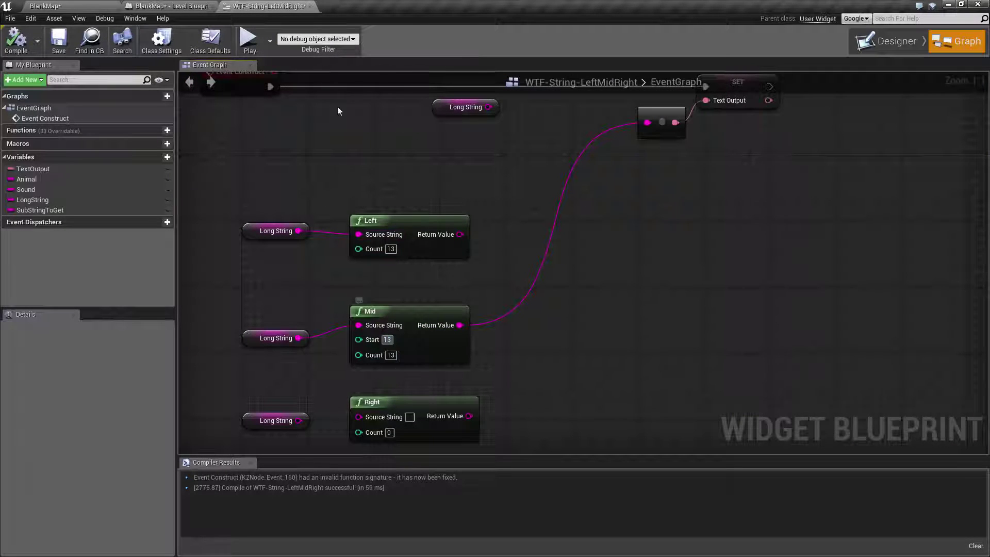
left_click(250, 41)
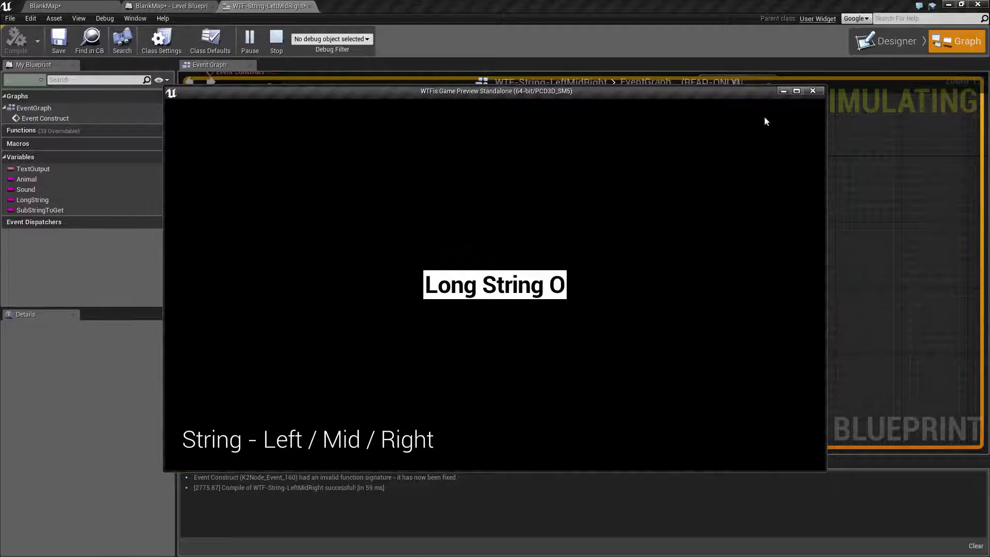
left_click(813, 91)
left_click(256, 332)
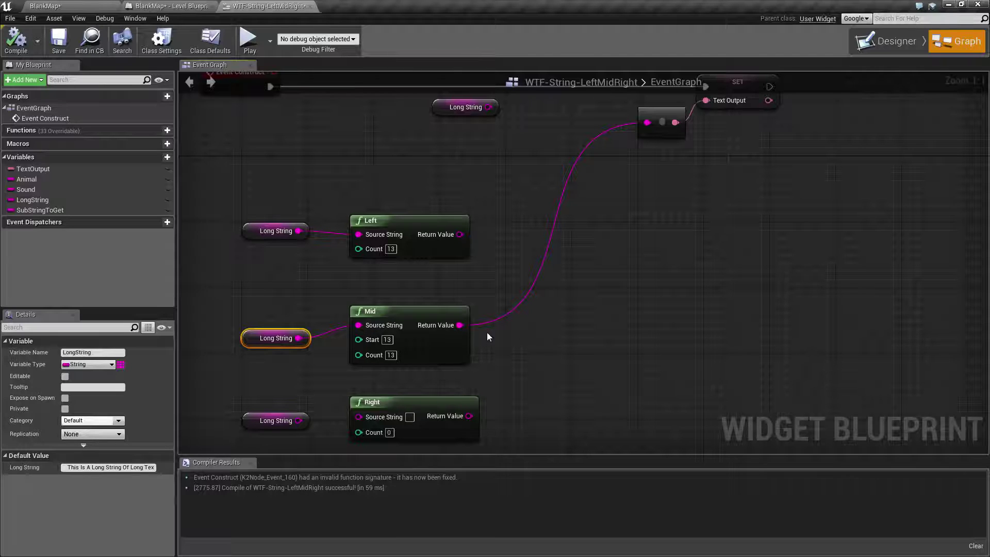
Connect Right's Return Value to the Text Output conversion and Long String into Right's Source String
right_click_drag(612, 303, 604, 269)
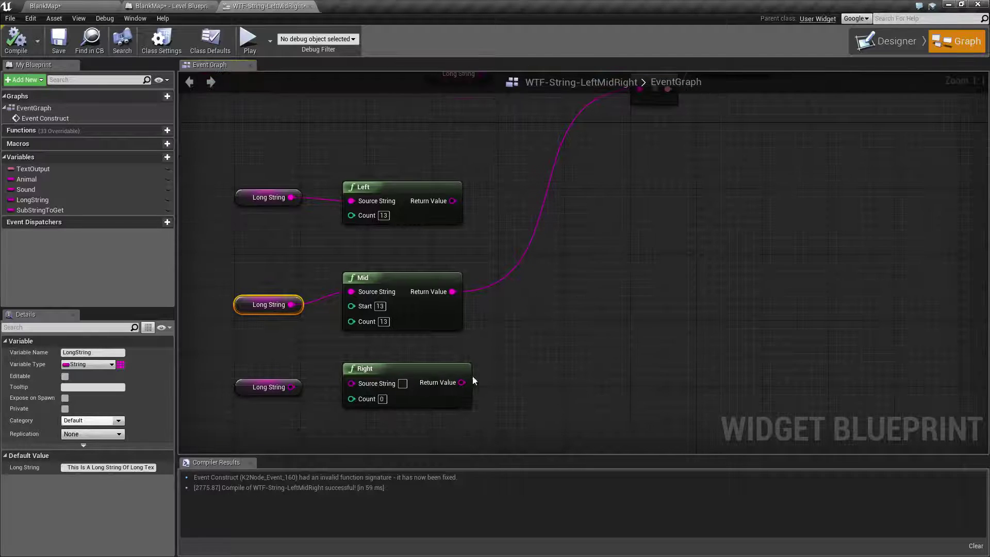
mouse_move(461, 382)
left_mouse_down()
mouse_move(642, 117)
mouse_move(639, 91)
left_mouse_up()
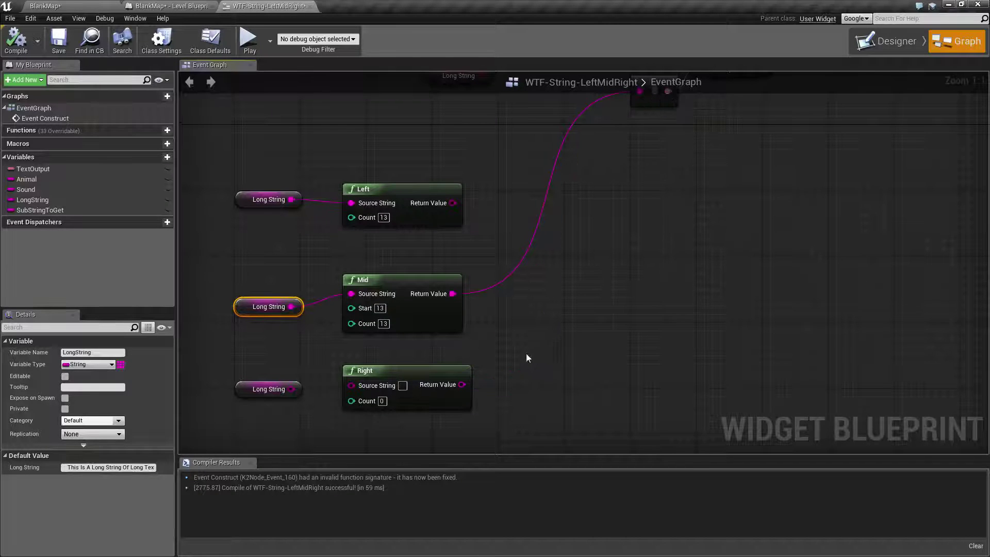
mouse_move(423, 442)
left_mouse_down()
mouse_move(580, 230)
mouse_move(598, 112)
left_mouse_up()
right_click_drag(530, 366, 688, 334)
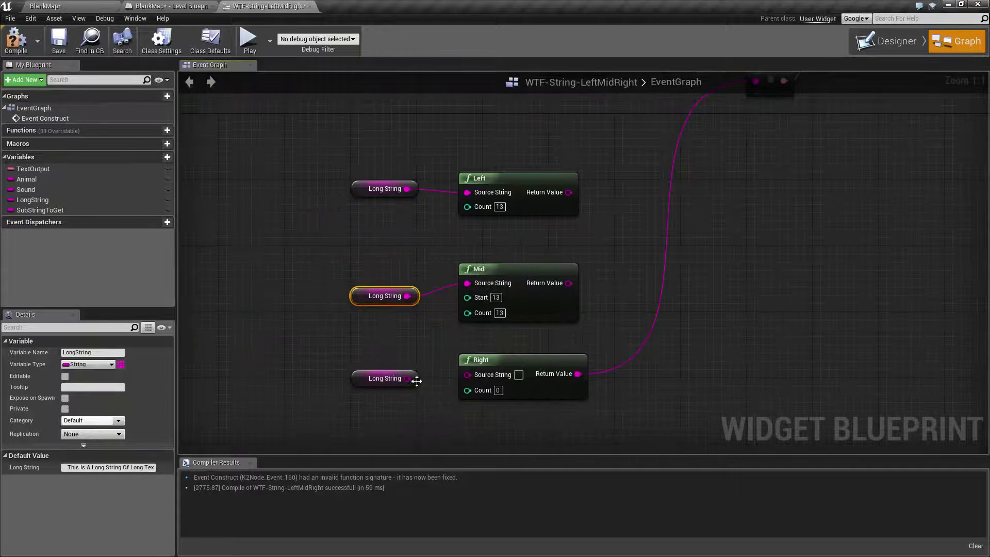
left_click_drag(407, 378, 467, 374)
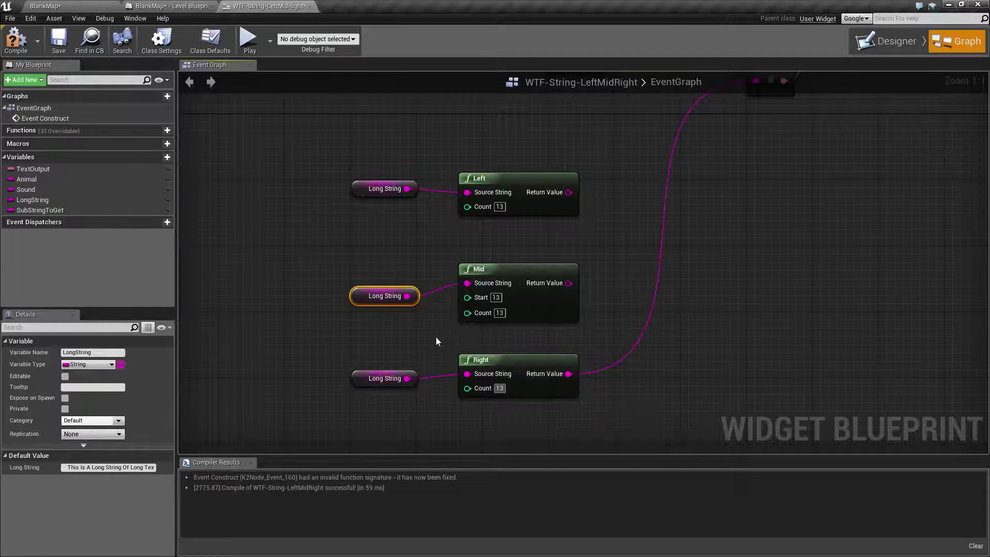
Preview Right's "Long Text" result, then select the bottom Long String node
left_click(249, 40)
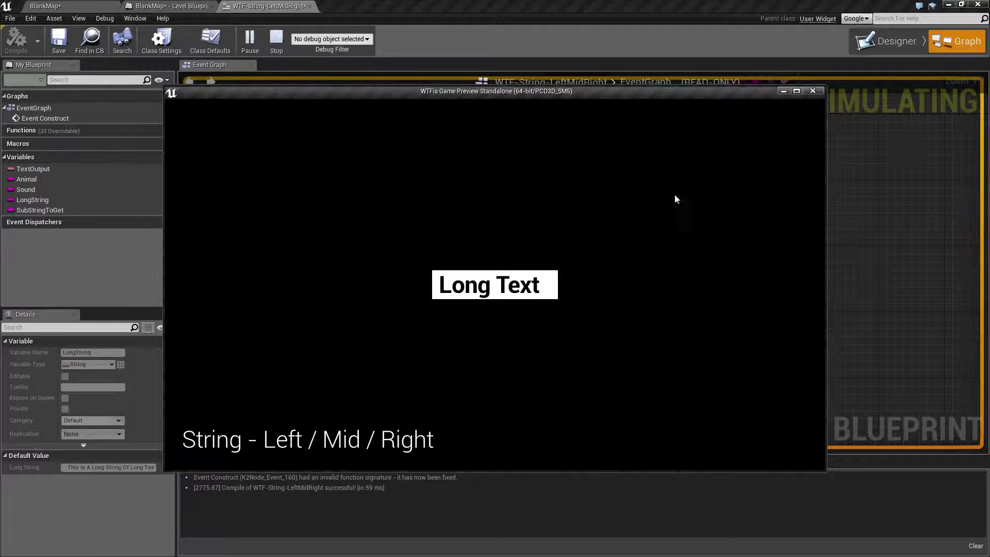
left_click(813, 90)
left_click(365, 378)
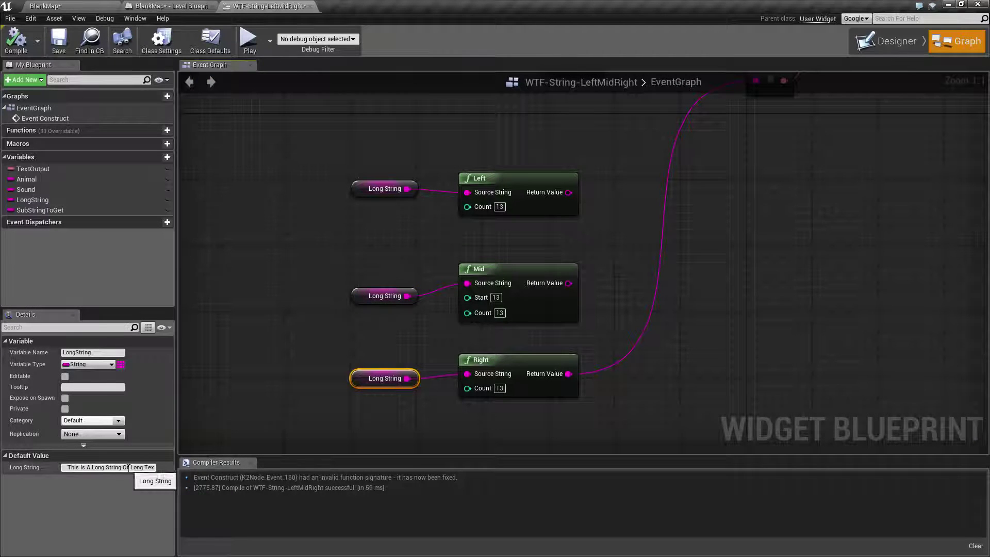
Inspect the words "Text" and "Long" in Long String's default value
left_click(148, 468)
double_click(148, 468)
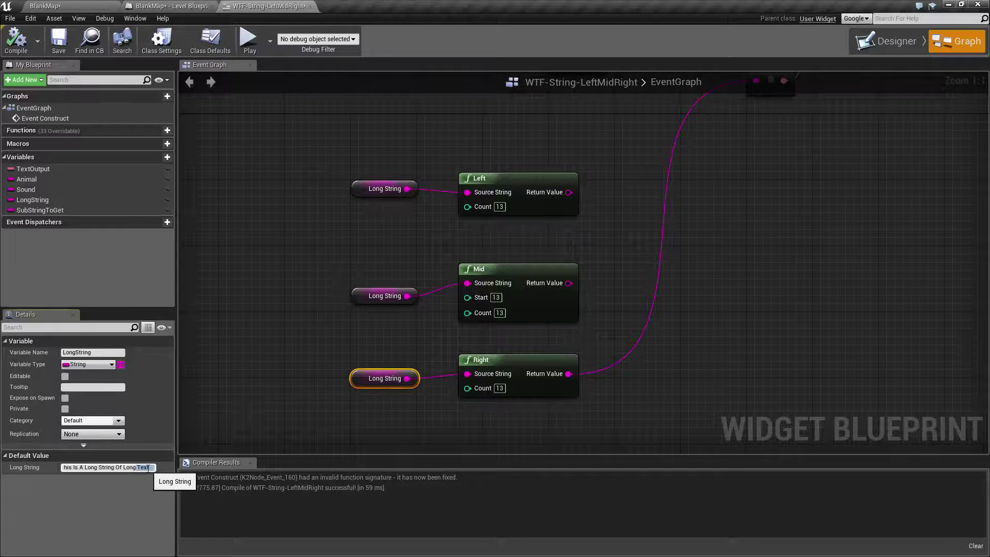
left_click(149, 468)
double_click(137, 468)
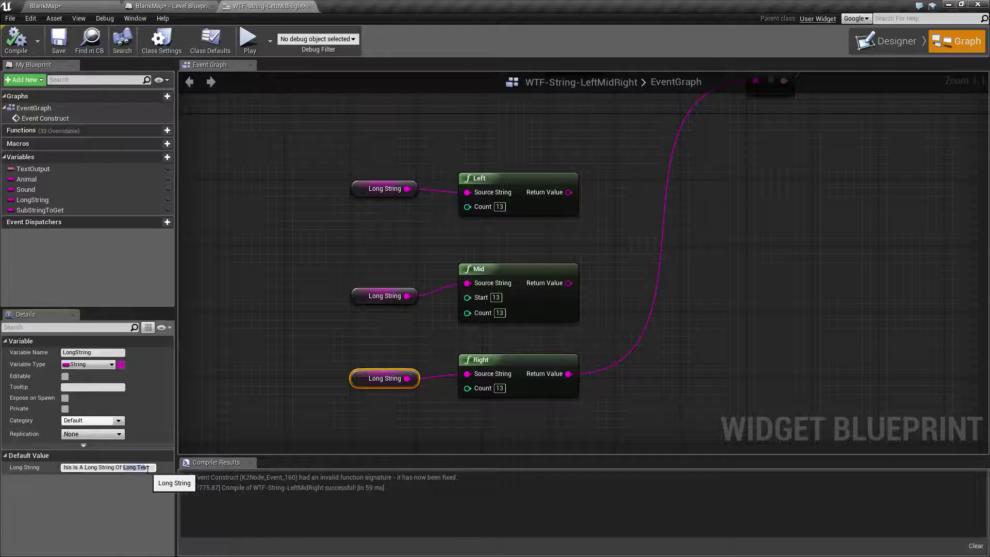
Deselect Long String and box-select the Left, Mid and Right nodes together
left_click(266, 388)
right_click_drag(697, 360, 630, 380)
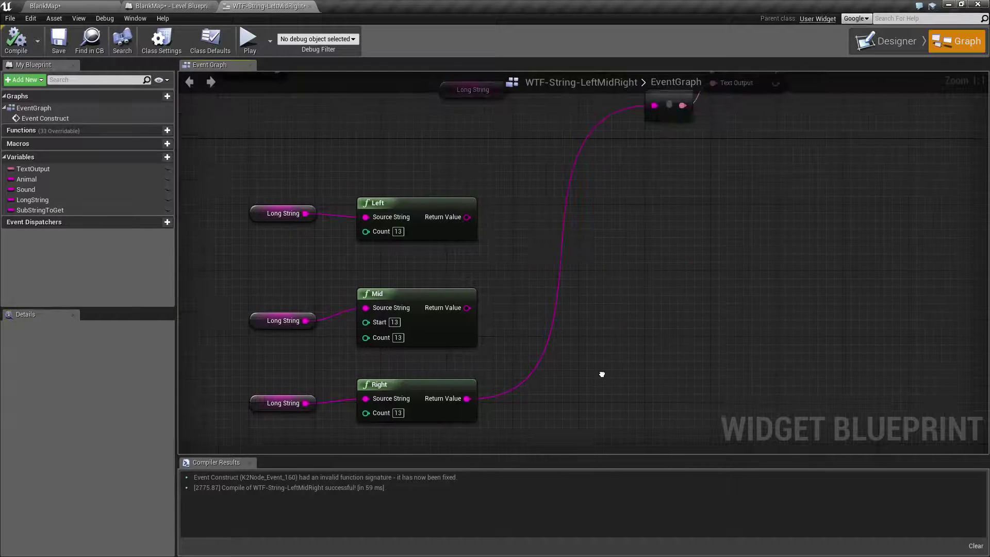
left_click_drag(419, 155, 422, 397)
left_click(567, 289)
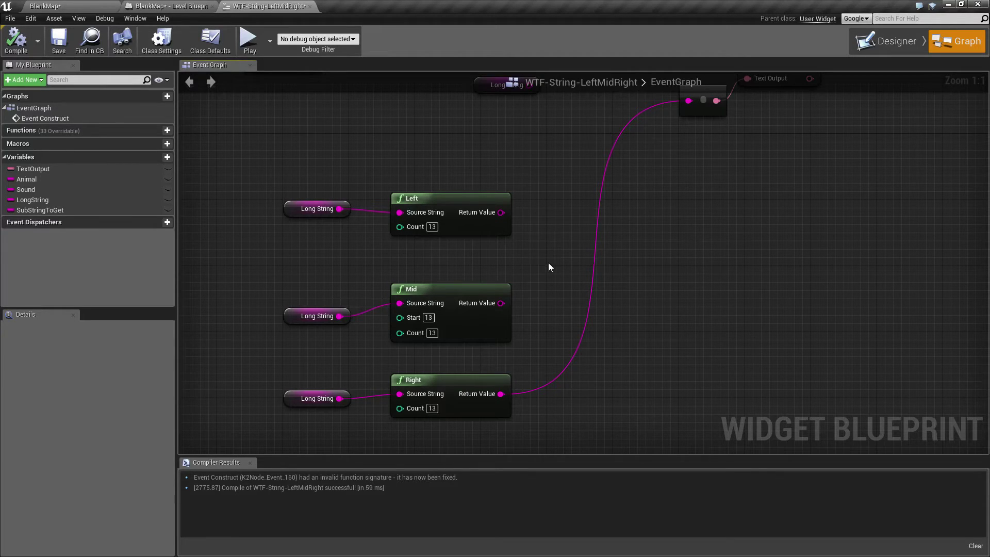
right_click_drag(548, 264, 565, 266)
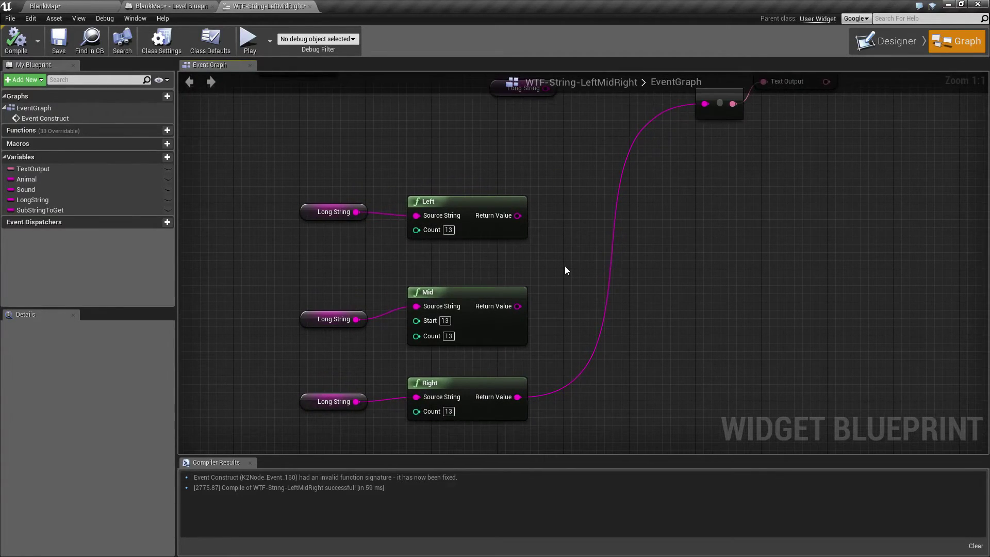